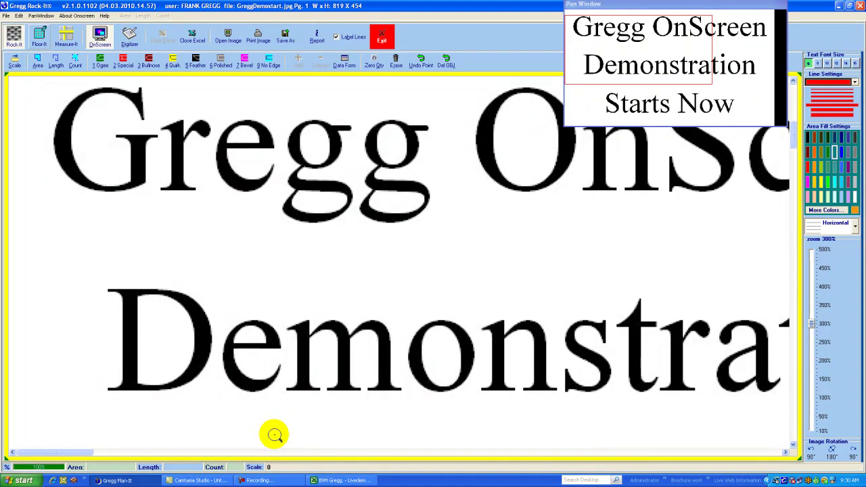
Open the plan image CAMINO CALABASAS RESIDENCE.JPG from the Read Me Files folder
mouse_move(279, 460)
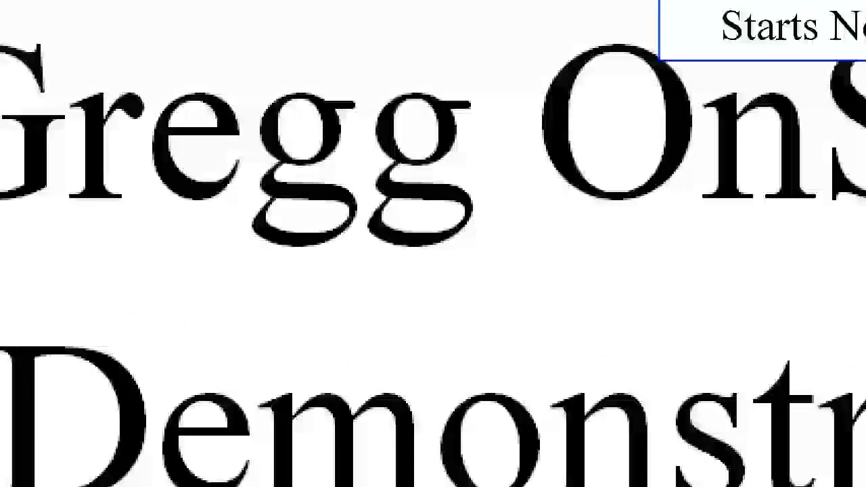
left_click(228, 36)
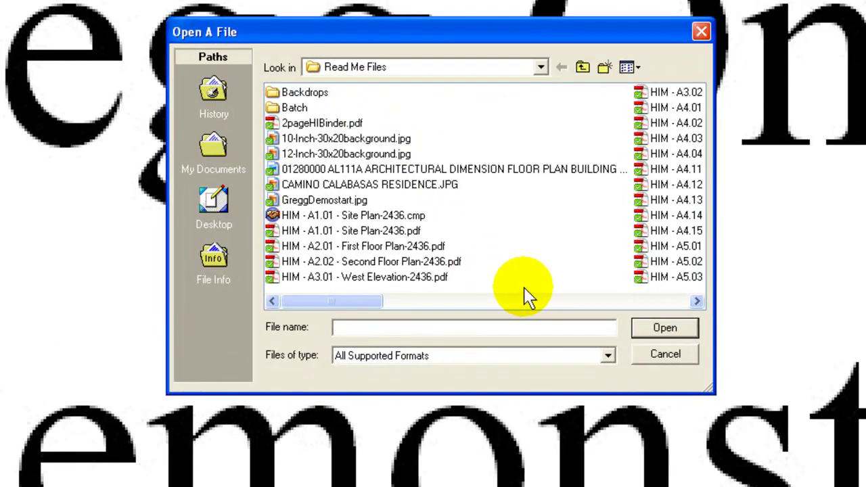
left_click(608, 358)
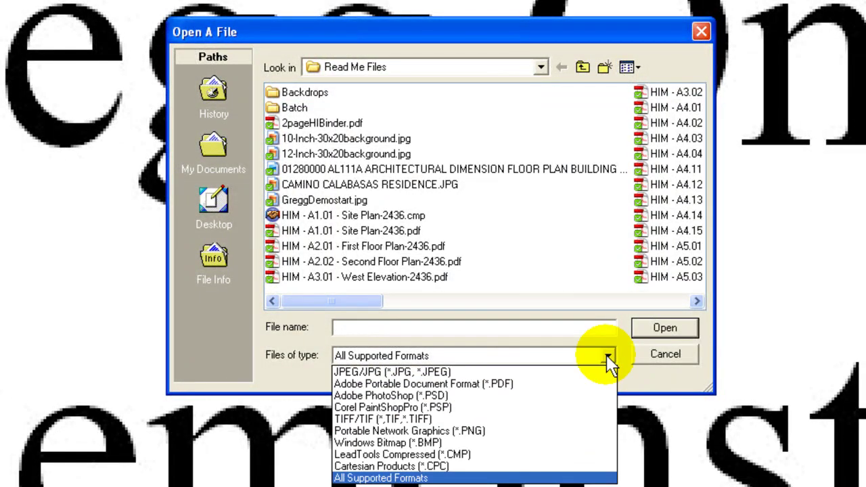
left_click(608, 358)
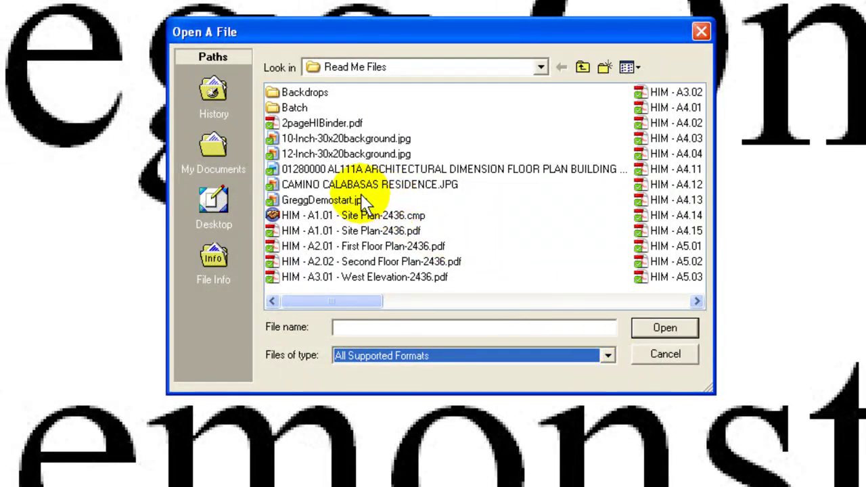
left_click(337, 185)
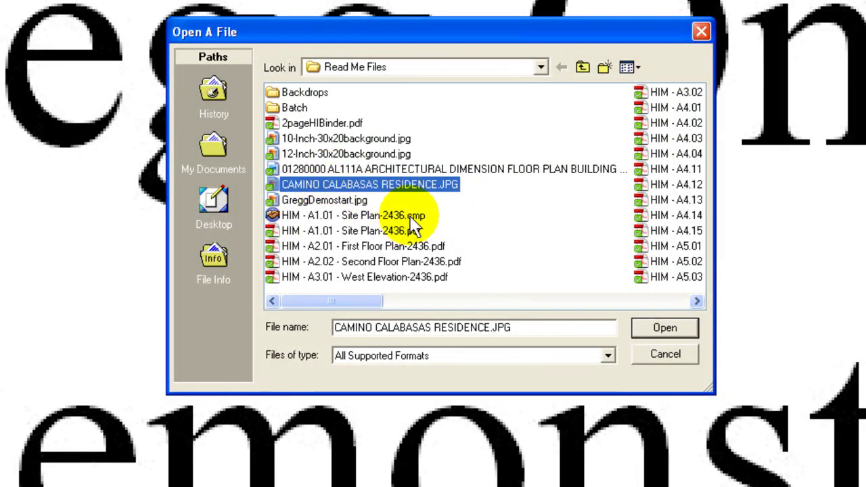
left_click(664, 329)
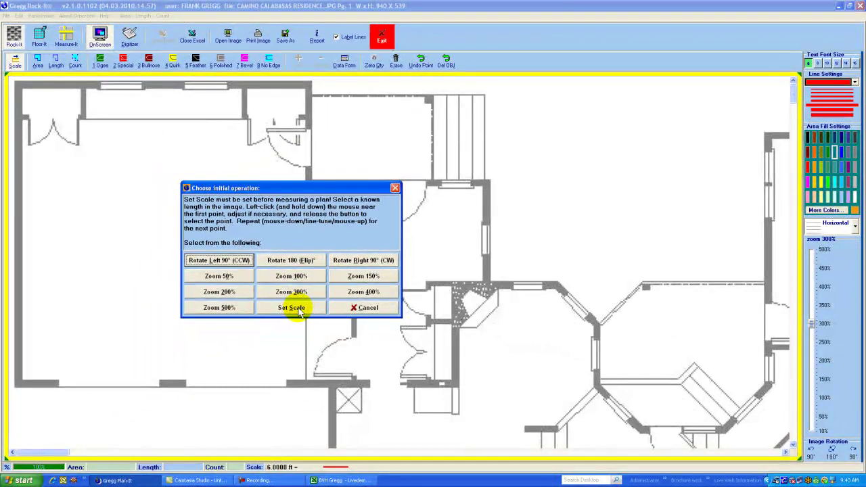
Set the drawing scale by picking both ends of the double-door opening east of the large room and entering 6 ft
left_click(298, 310)
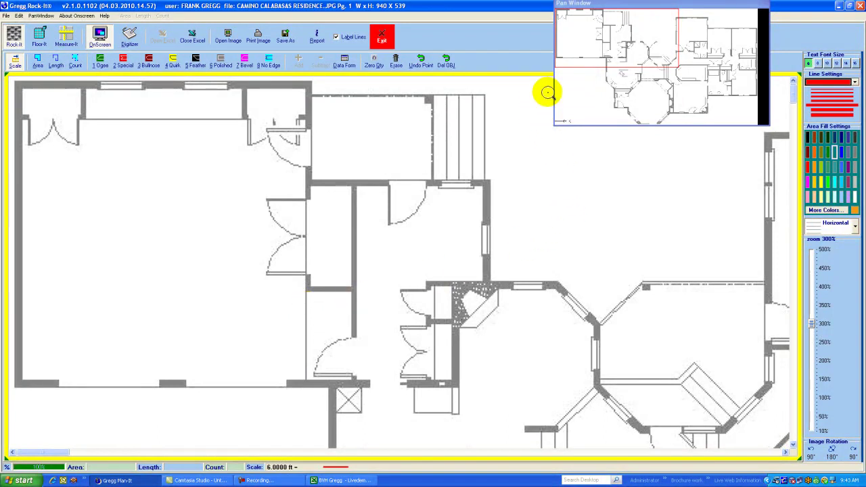
mouse_move(596, 29)
left_mouse_down()
mouse_move(603, 80)
mouse_move(644, 58)
mouse_move(622, 34)
mouse_move(600, 31)
left_mouse_up()
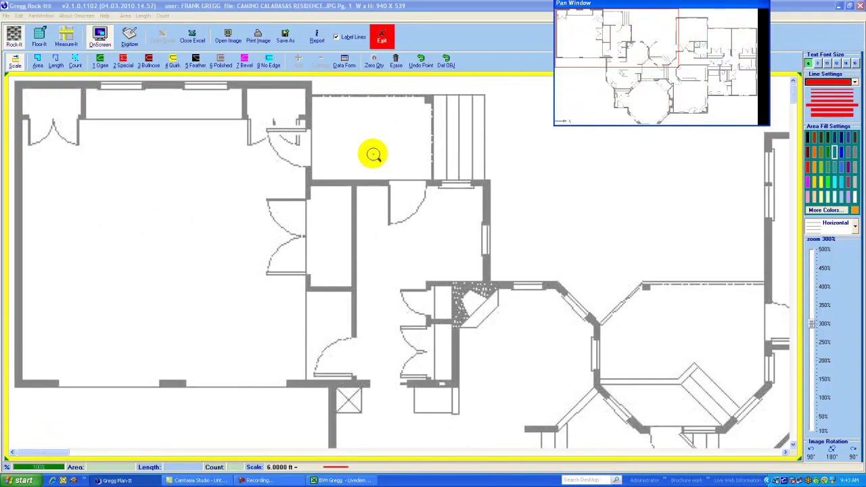
left_click(308, 200)
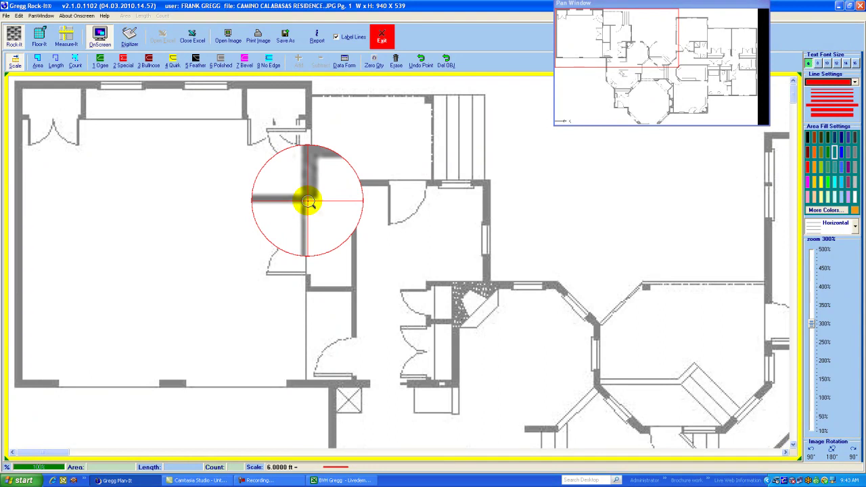
left_click(308, 201)
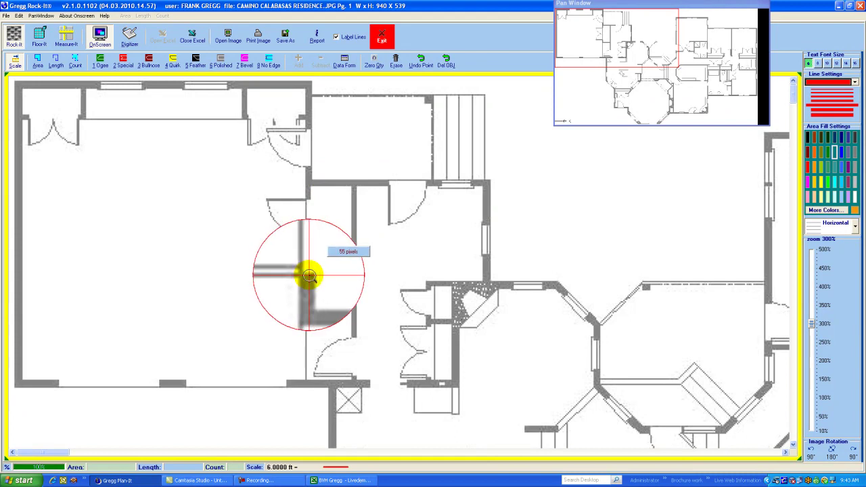
left_click(308, 276)
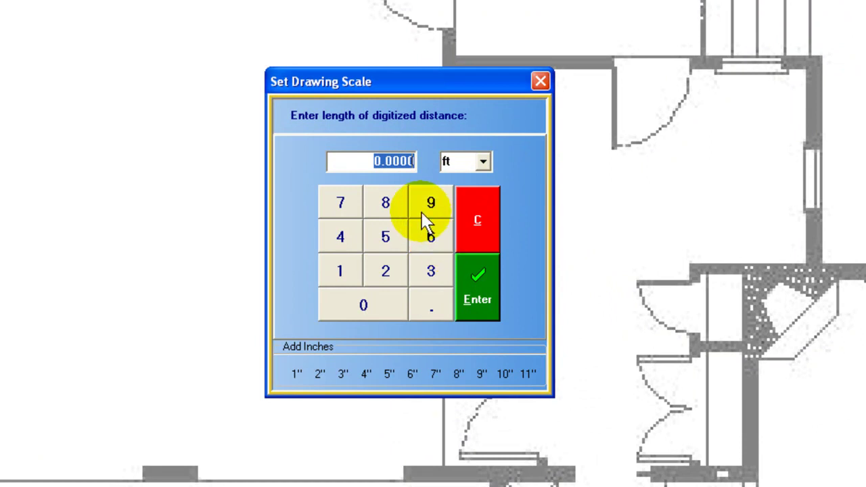
left_click(429, 237)
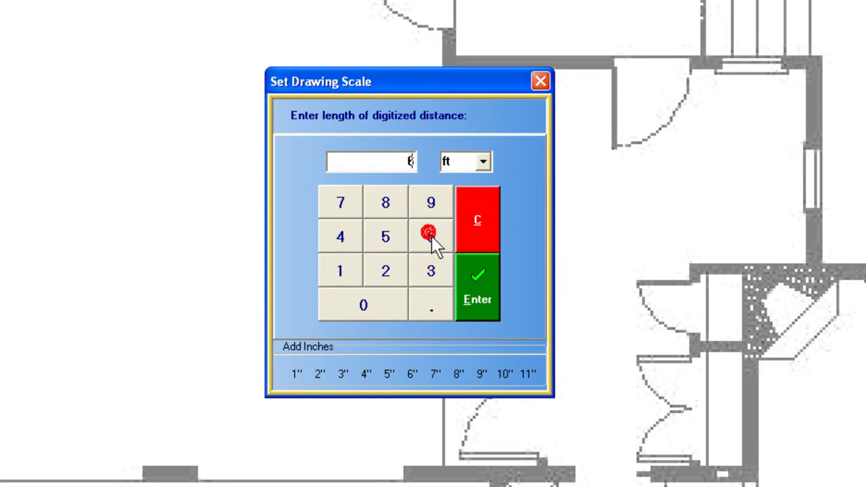
left_click(470, 283)
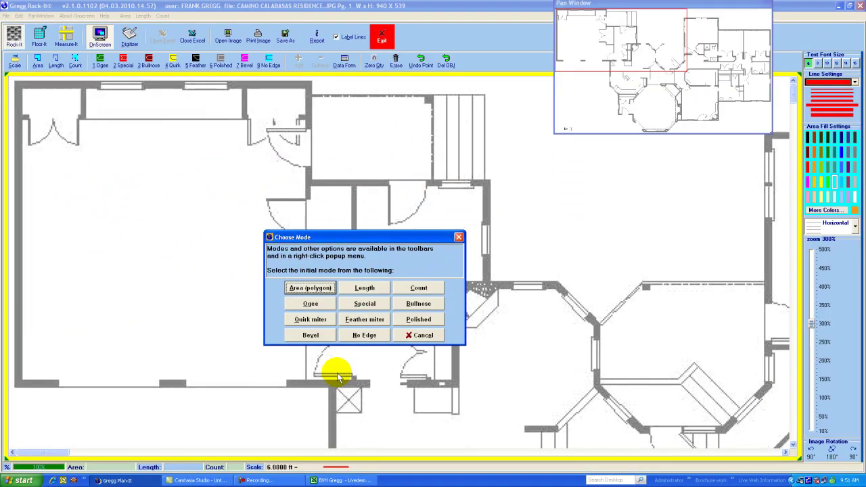
Trace the L-shaped room beside the fireplace as an area polygon along its inner walls and add it to the takeoff
left_click(312, 287)
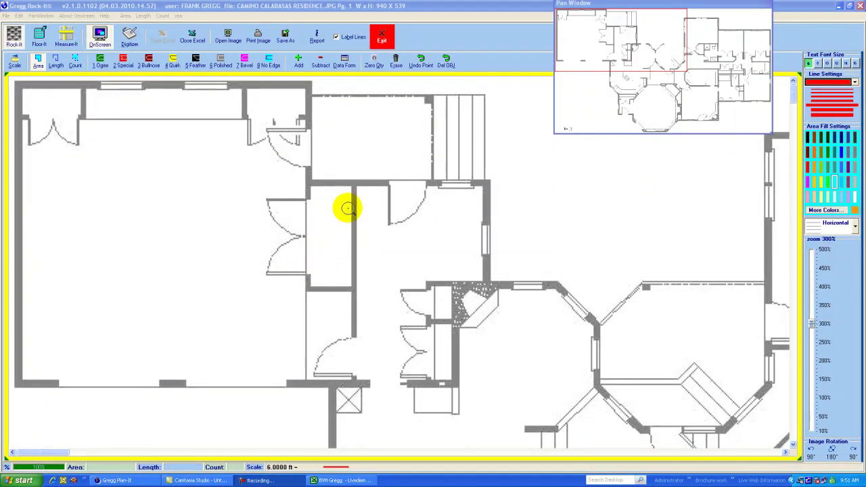
left_click(357, 188)
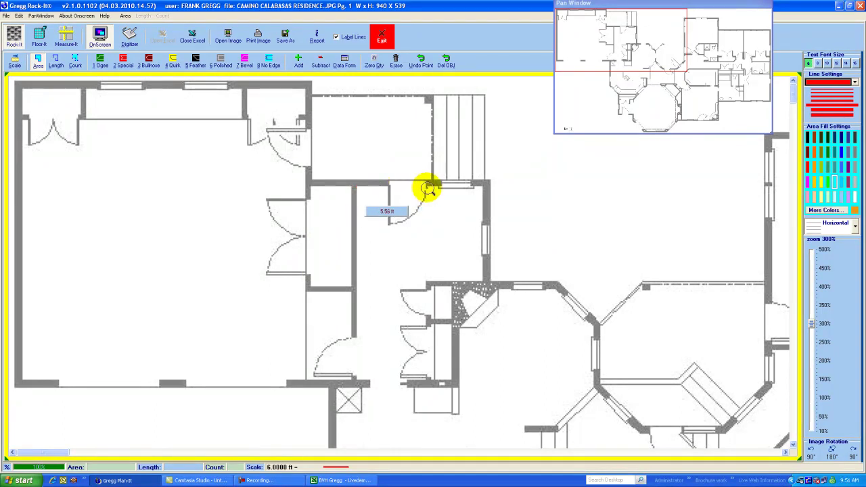
left_click(475, 185)
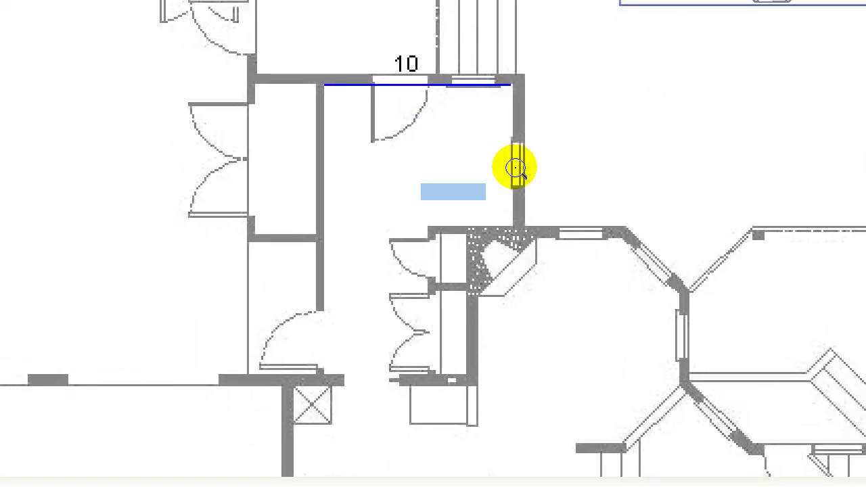
left_click(511, 227)
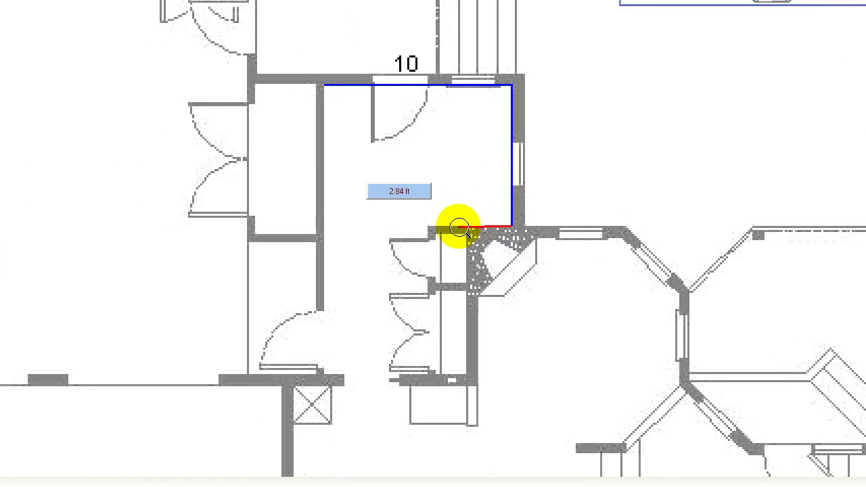
left_click(468, 227)
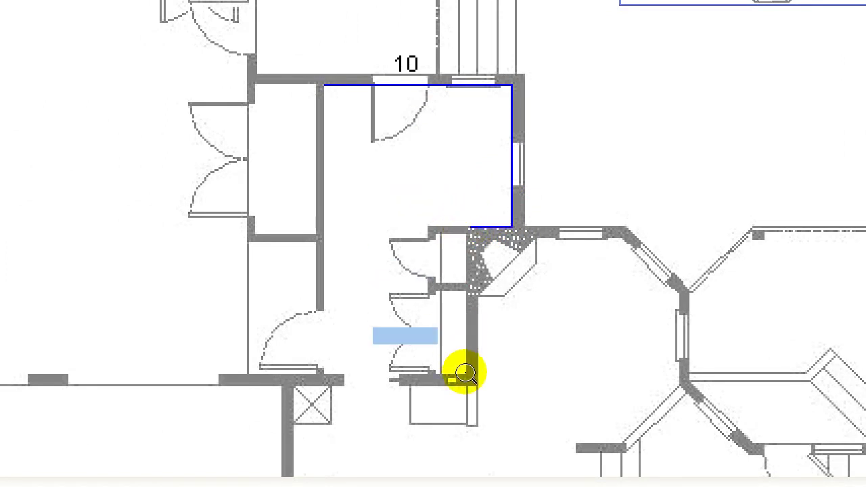
left_click(466, 372)
left_click(322, 372)
right_click(323, 373)
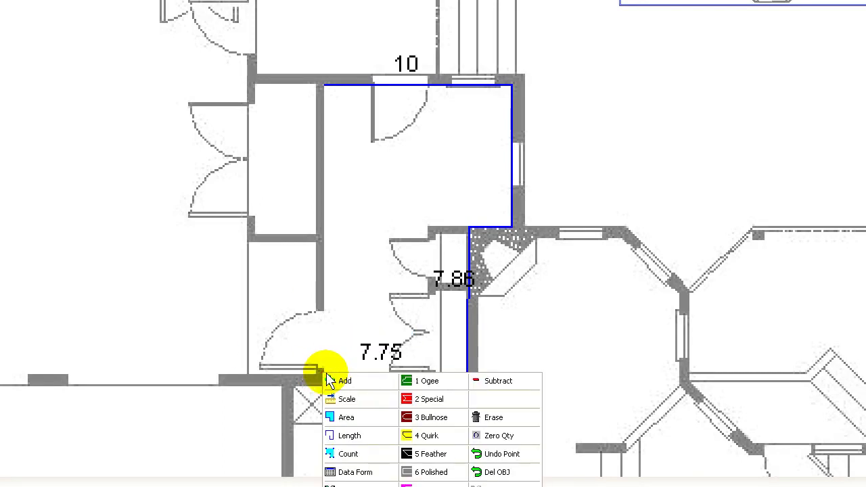
left_click(340, 383)
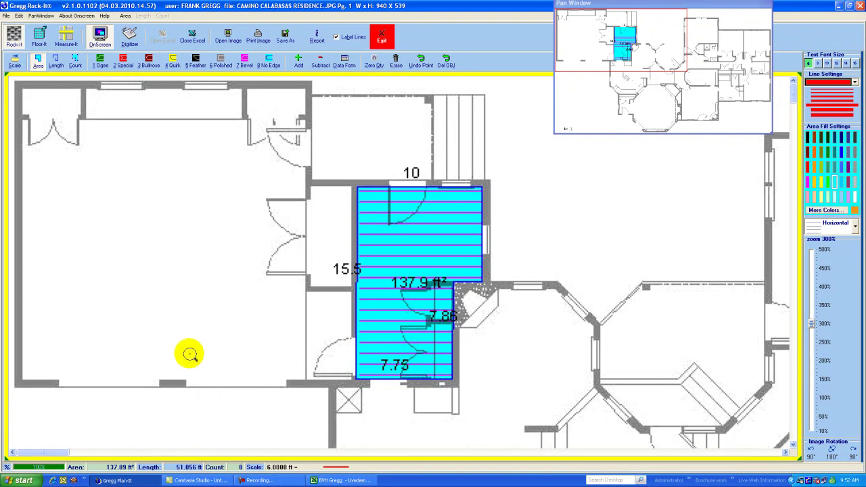
Send the room's area to the takeoff sheet and assign it the material Fl- dal 8x8 1500
left_click(343, 66)
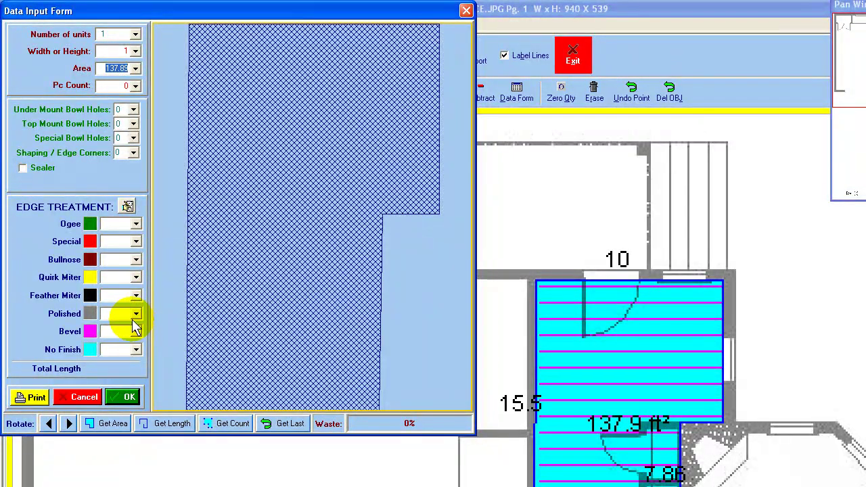
left_click(118, 400)
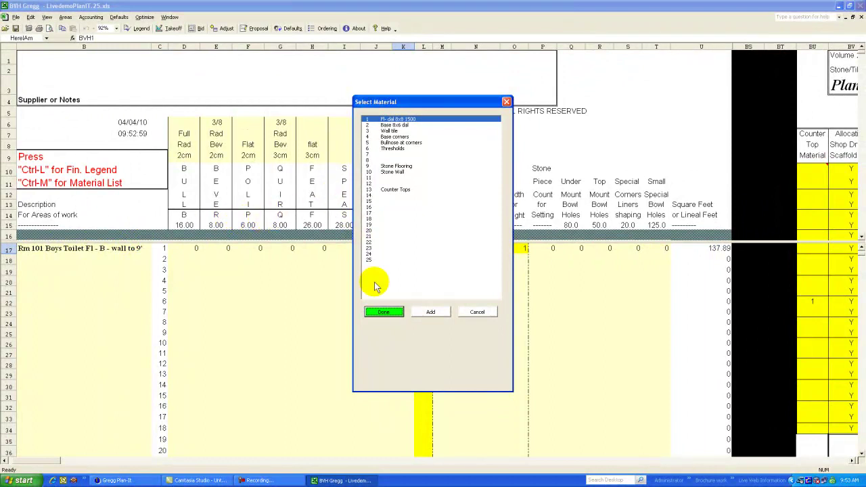
left_click(384, 313)
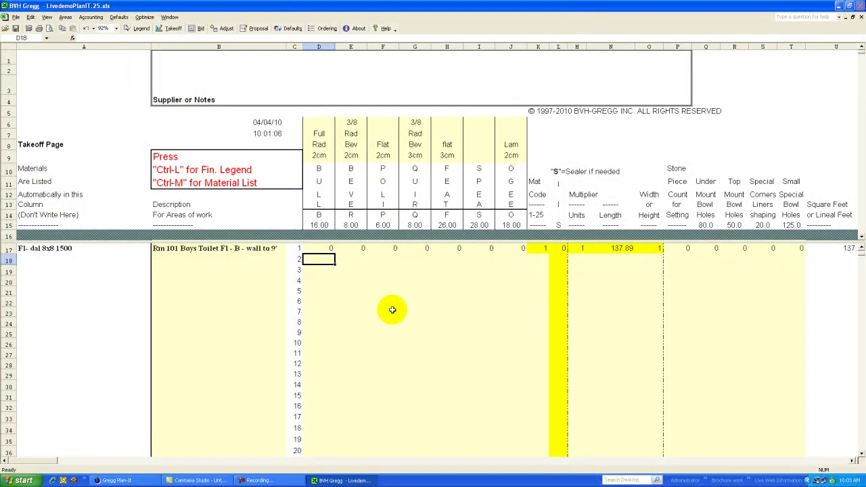
Switch back to Gregg Plan-It and subtract the width of the door opening in the room's upper wall from the length
left_click(122, 480)
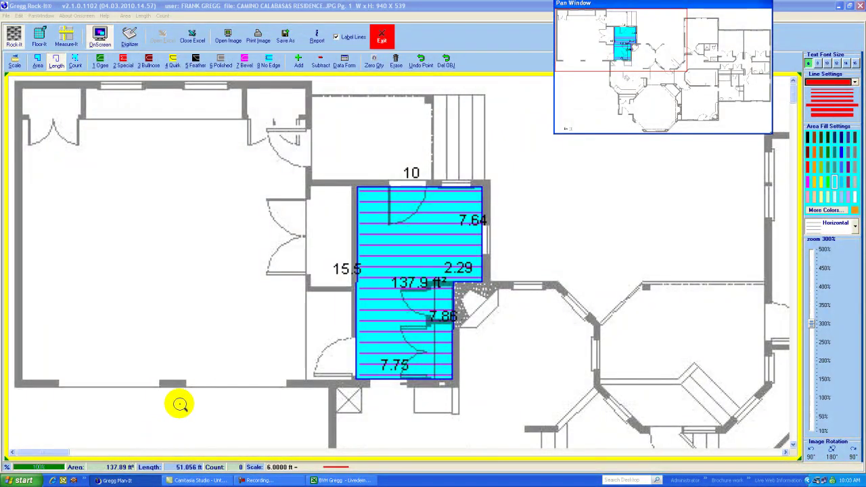
scroll(203, 440, "down", 1)
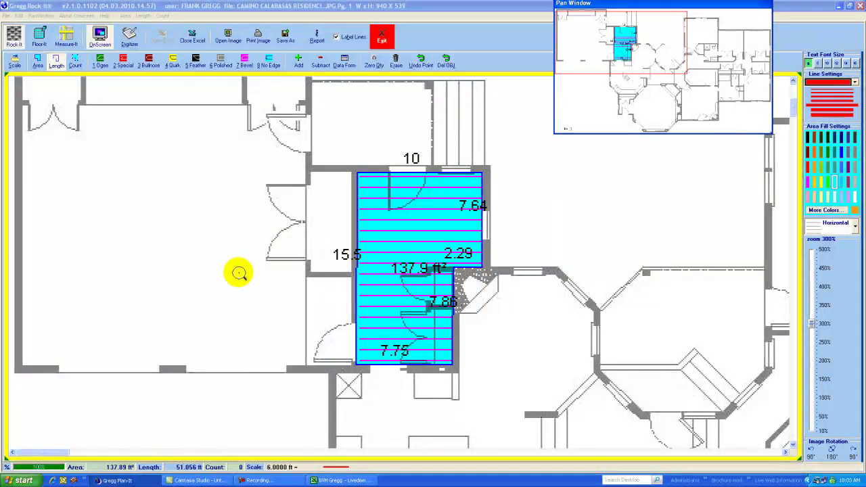
left_click(390, 170)
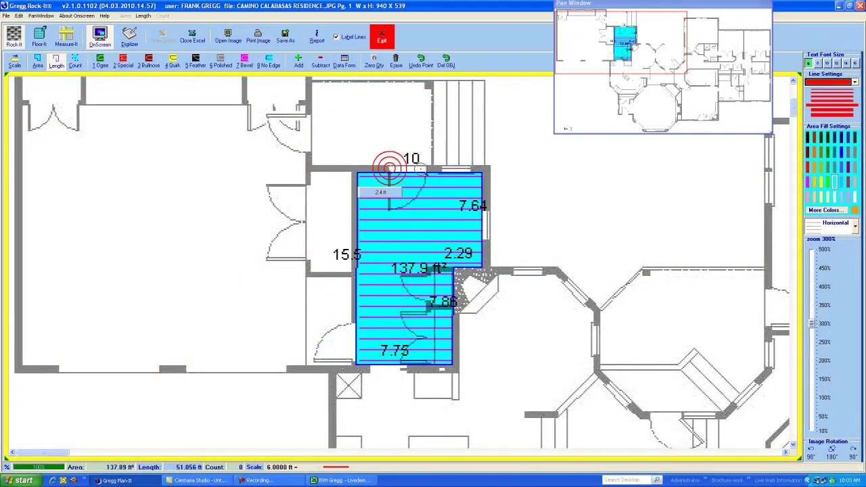
right_click(425, 169)
left_click(549, 174)
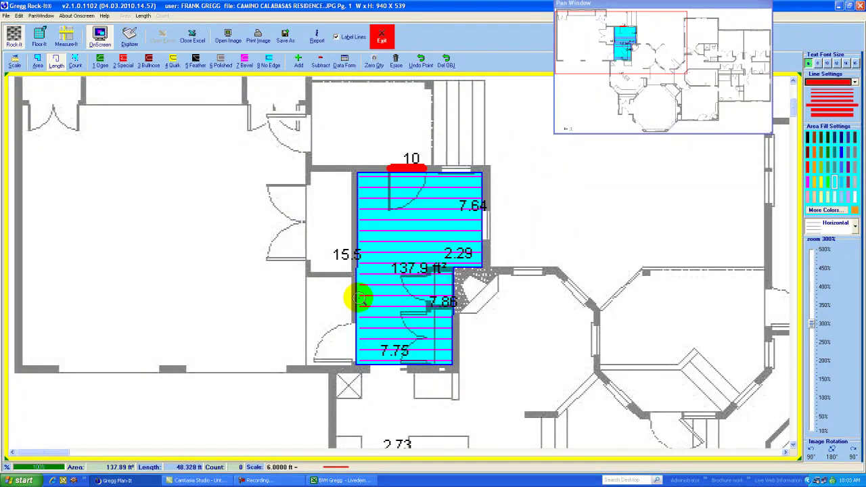
Subtract the door openings in the room's left wall and lower wall from the perimeter length
left_click(355, 324)
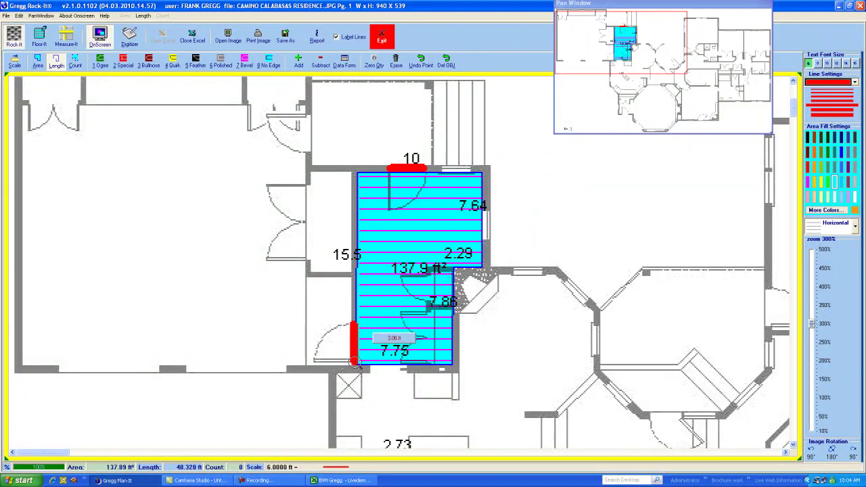
right_click(354, 362)
left_click(463, 366)
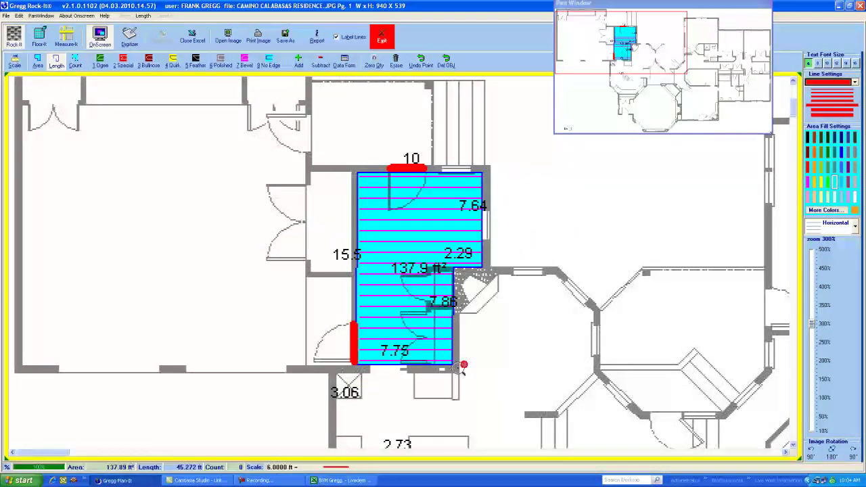
left_click(370, 367)
right_click(408, 365)
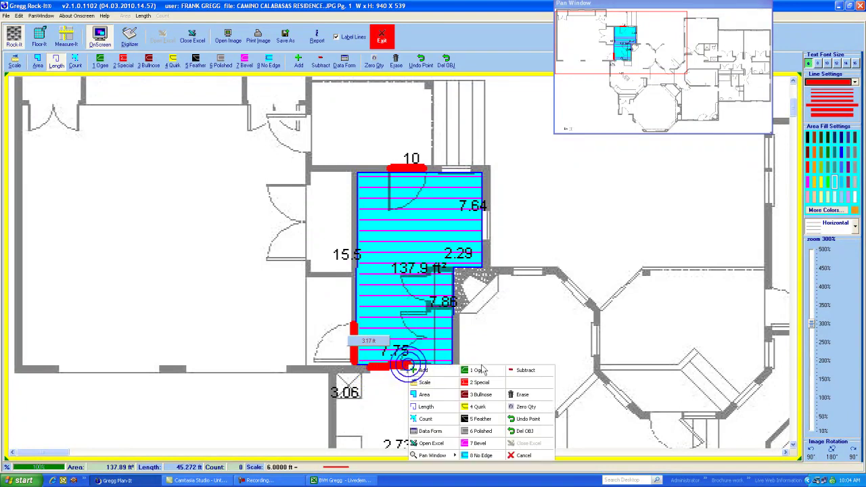
left_click(508, 368)
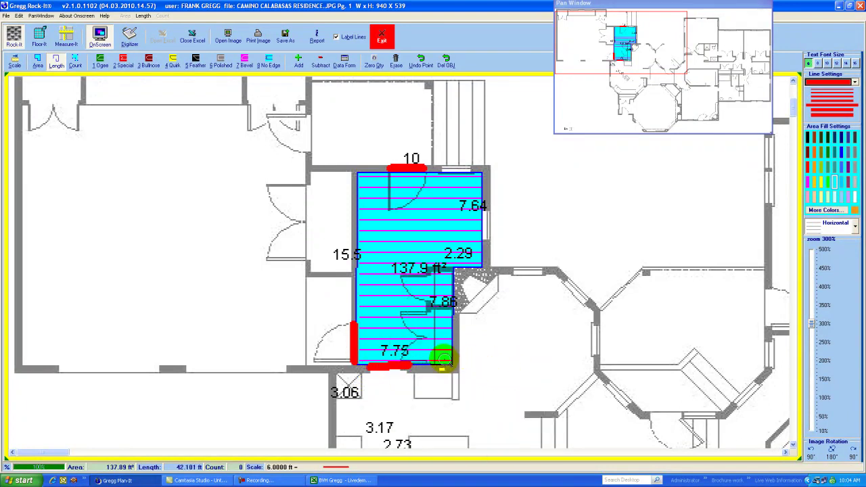
Send the net perimeter length to the takeoff sheet and assign it the material Base 8x6 dal
left_click(346, 63)
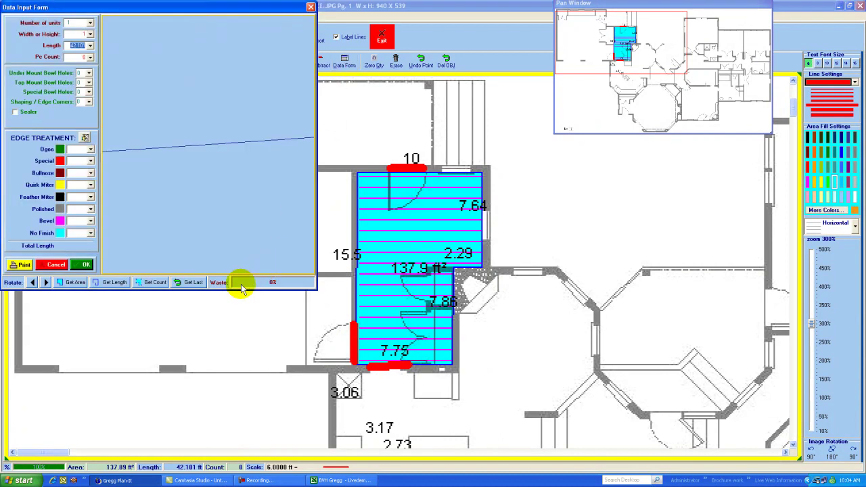
left_click(84, 265)
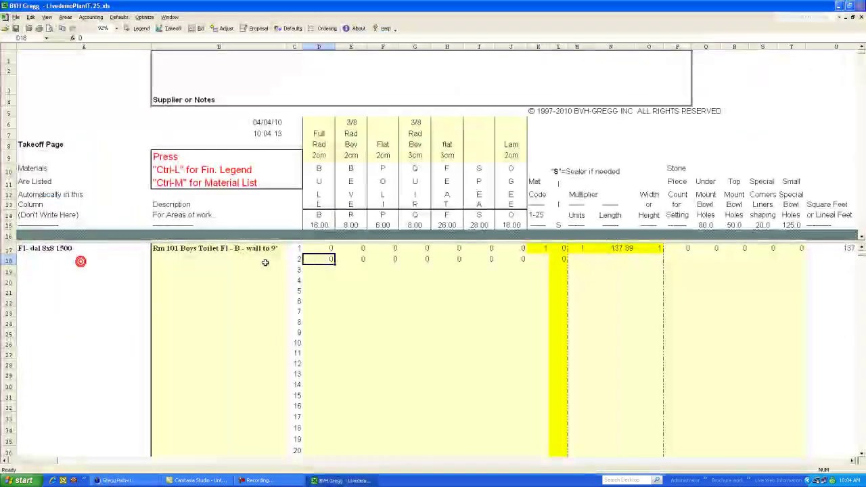
left_click(395, 125)
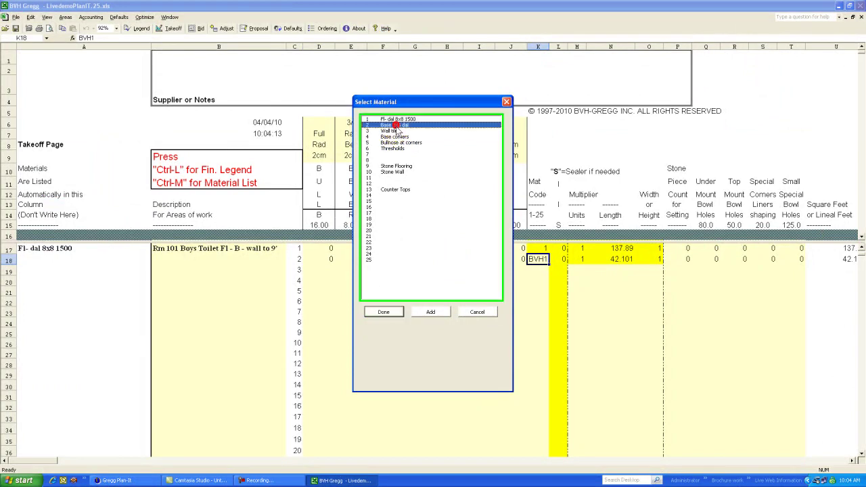
left_click(383, 312)
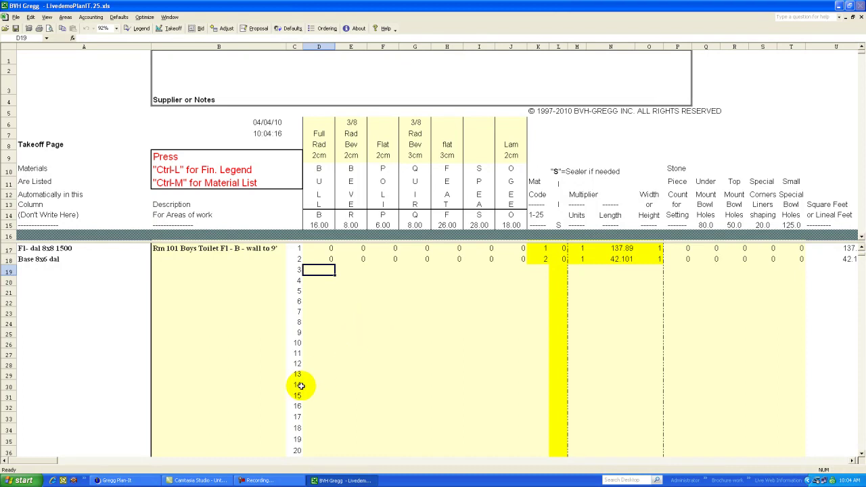
Switch back to Gregg Plan-It and set the width or height for the net perimeter length to 9
left_click(115, 479)
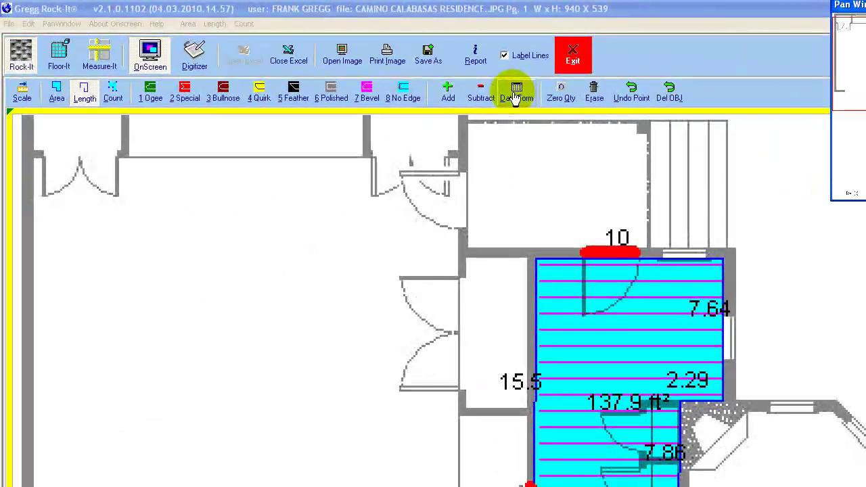
left_click(345, 63)
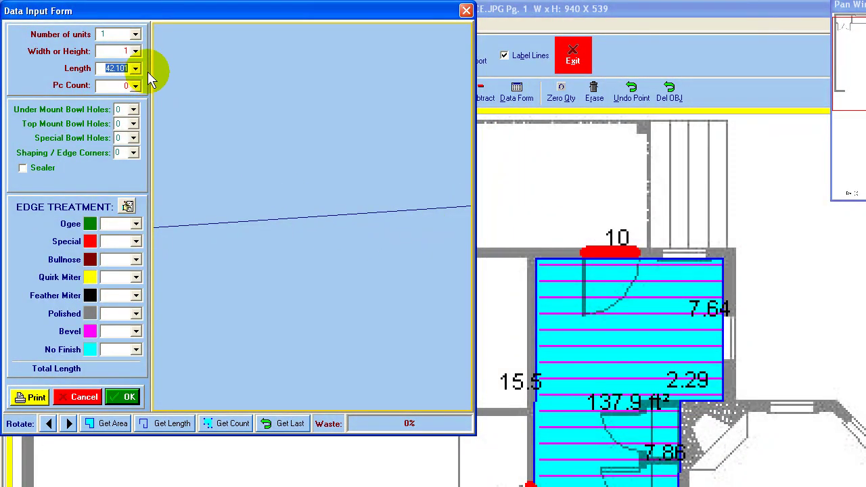
left_click(137, 52)
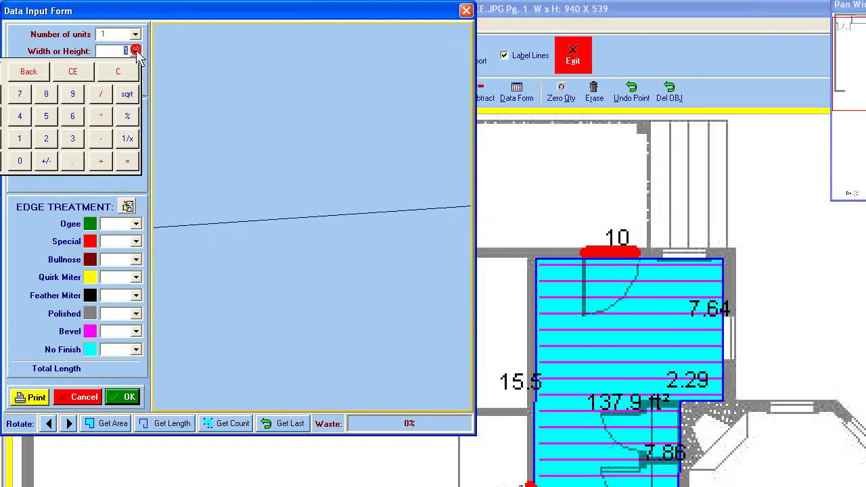
left_click(77, 99)
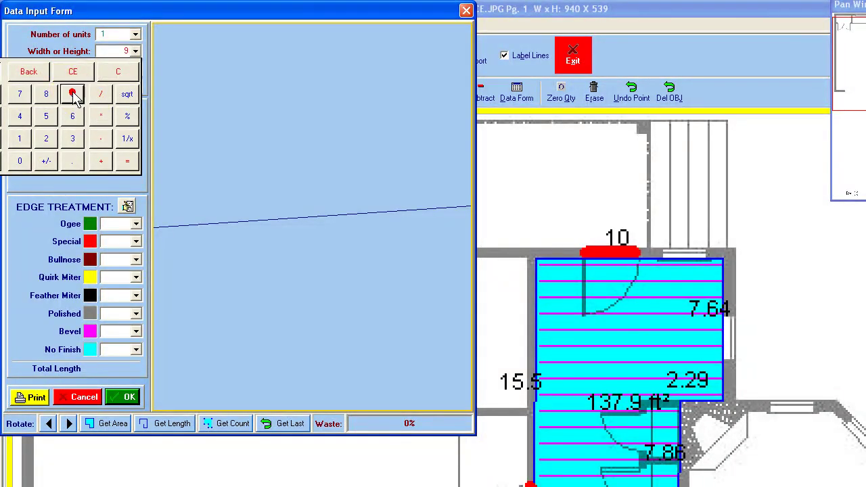
left_click(125, 159)
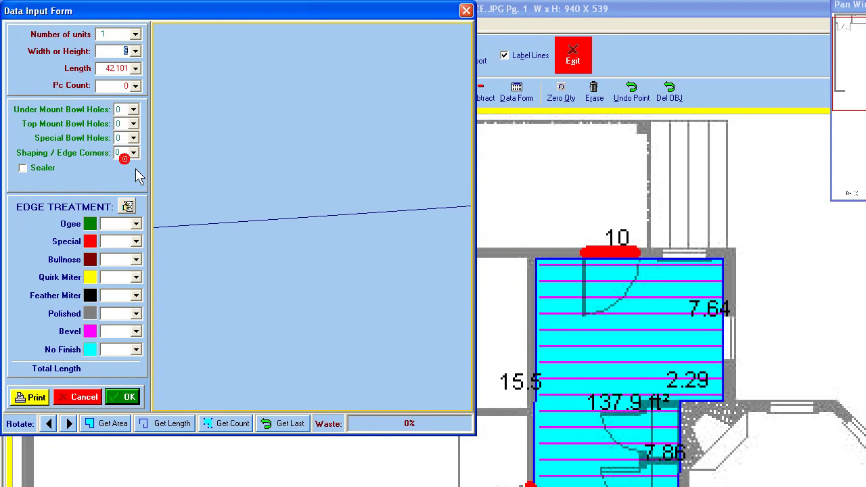
Send the wall measurement to the takeoff sheet and assign it the material Wall tile
left_click(122, 397)
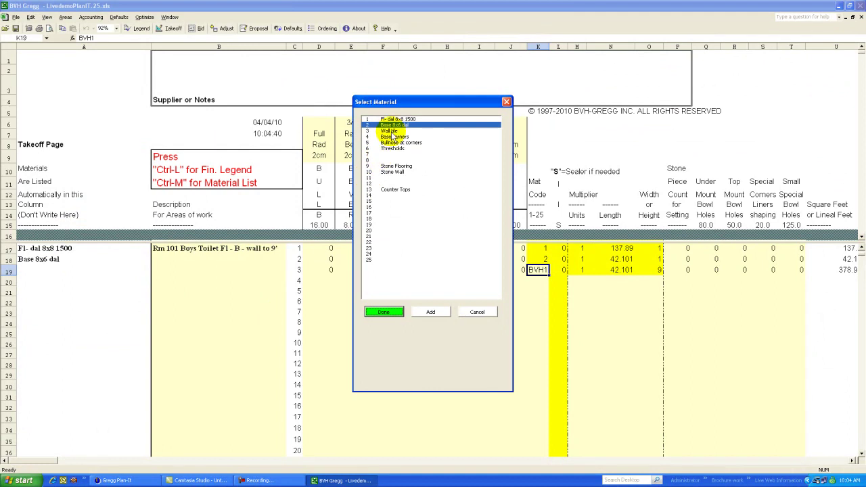
left_click(391, 131)
left_click(381, 312)
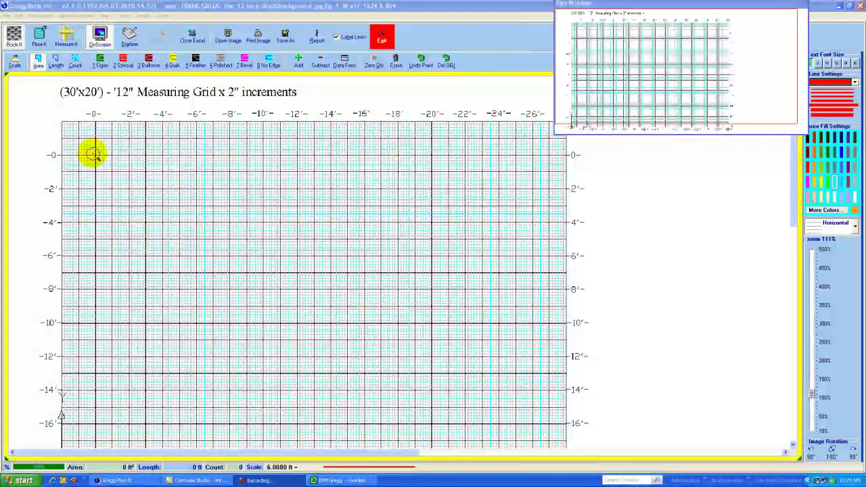
Trace a rectangular area about 10 ft by 6 ft on the measuring grid, starting at its 0,0 corner, and add it
left_click_drag(93, 153, 96, 155)
left_click_drag(237, 154, 264, 157)
left_click_drag(266, 224, 264, 256)
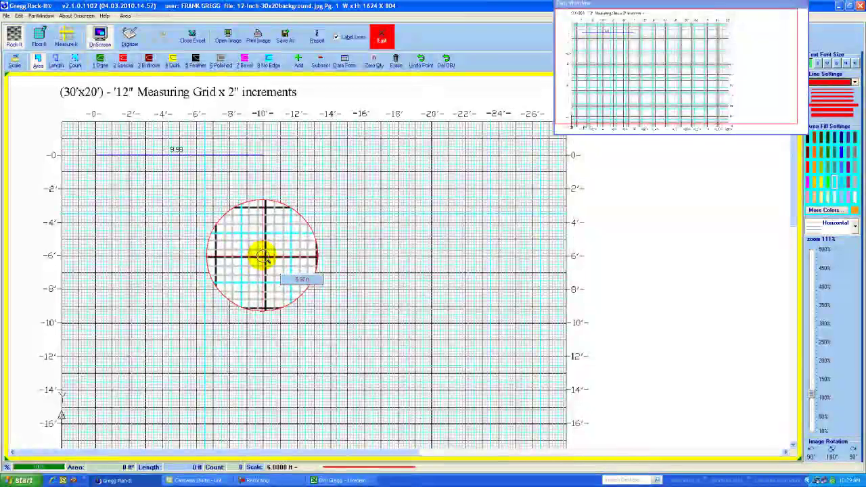
left_click(263, 257)
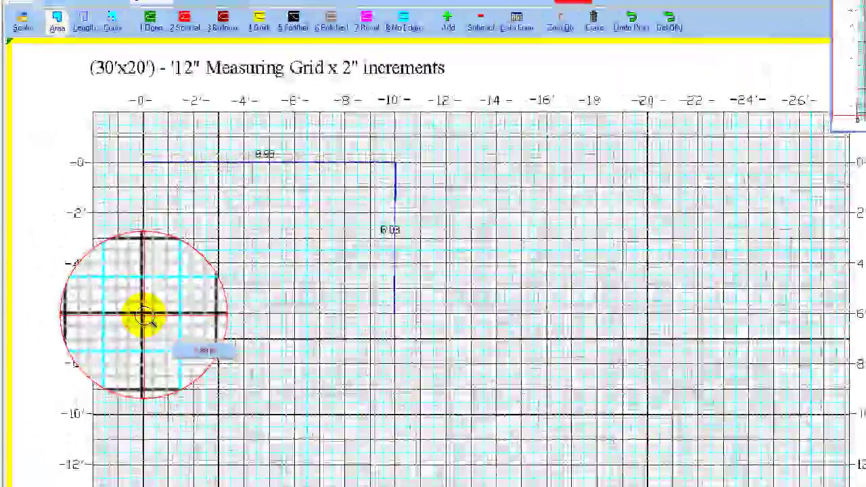
left_click(128, 294)
right_click(127, 296)
left_click(145, 305)
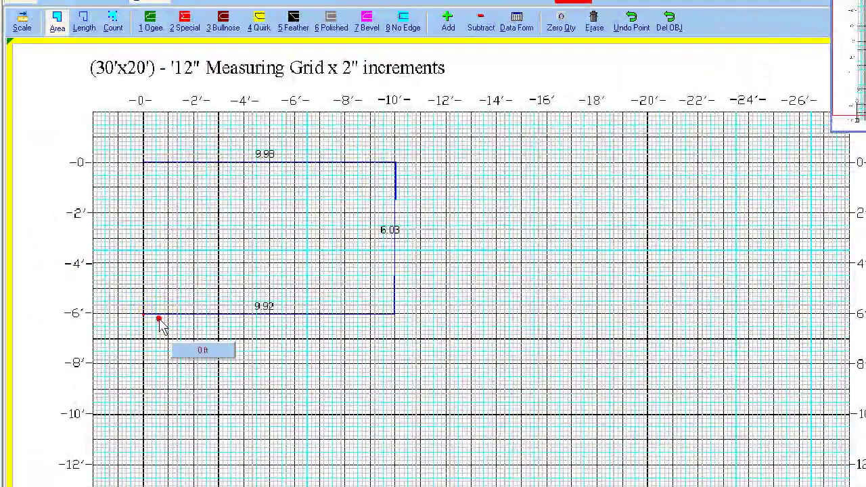
left_click(160, 322)
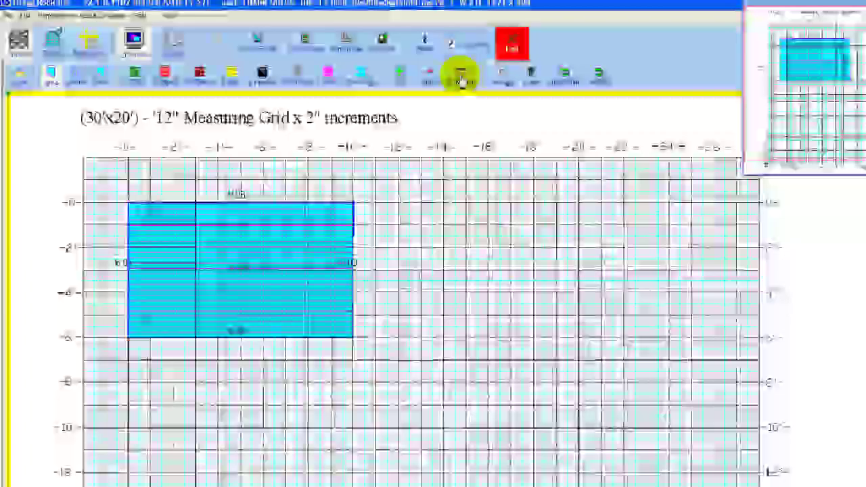
Send the rectangle's area to the takeoff sheet and assign it the material Stone Flooring
left_click(516, 20)
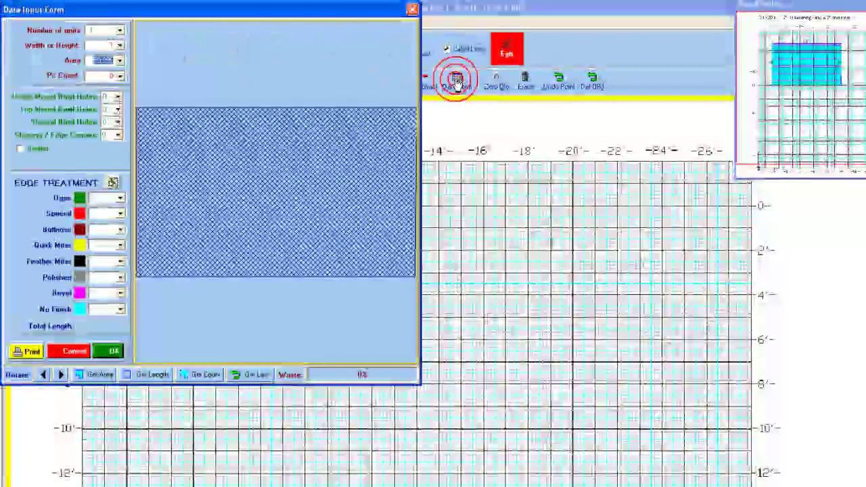
left_click(100, 313)
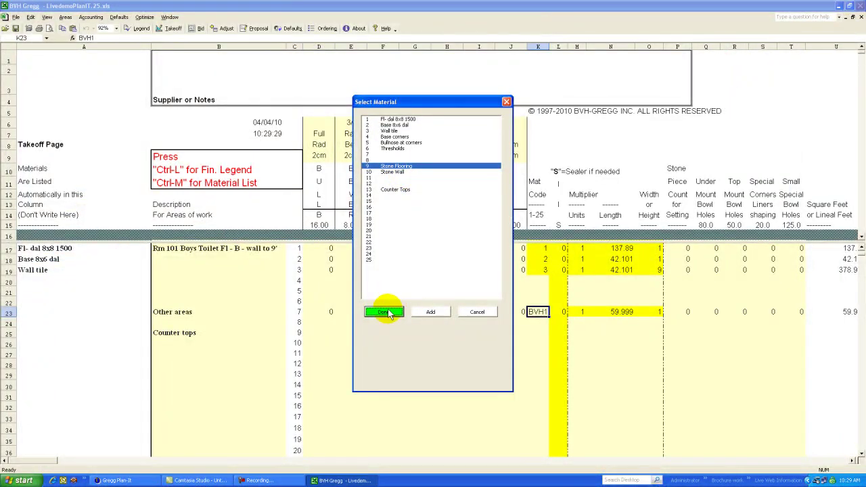
left_click(386, 312)
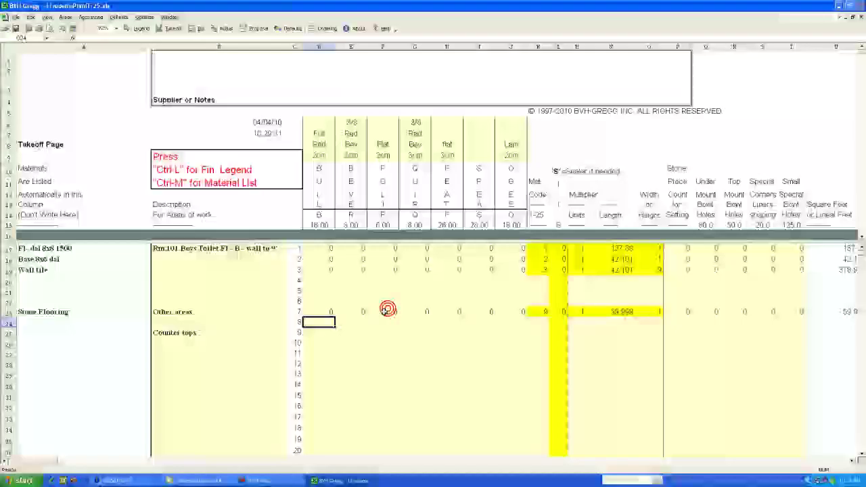
Switch back to Gregg Plan-It and draw a Bullnose edge about 7 ft long on the grid's 0 line, starting at the 20' mark
left_click(117, 481)
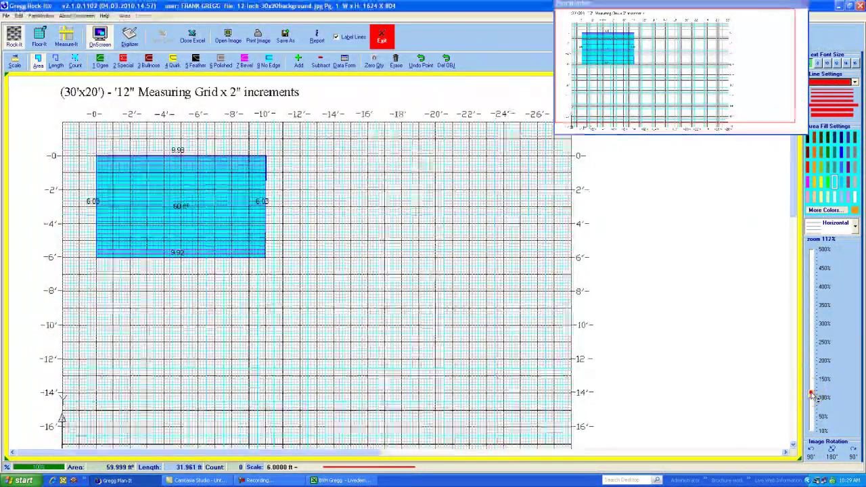
left_click_drag(817, 396, 814, 349)
left_click_drag(593, 39, 681, 47)
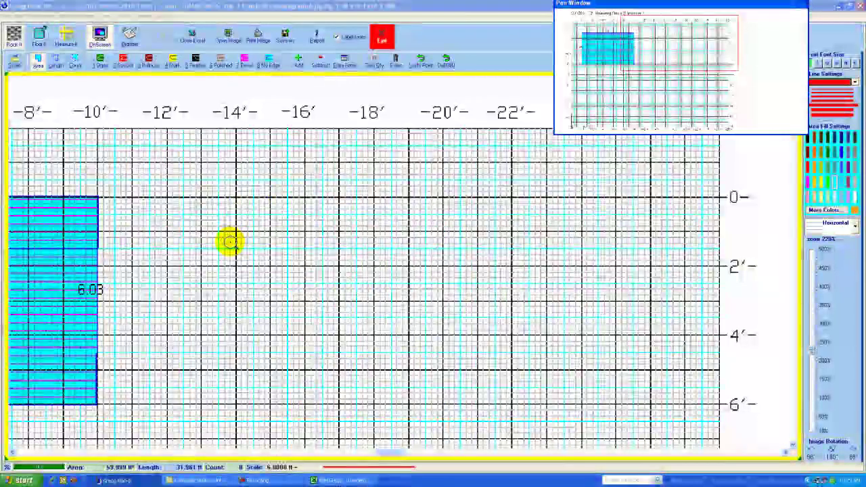
left_click(150, 65)
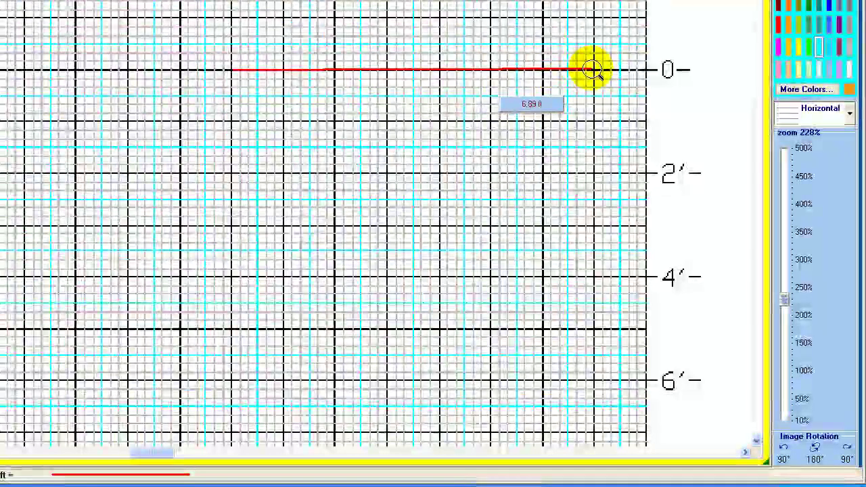
left_click(594, 72)
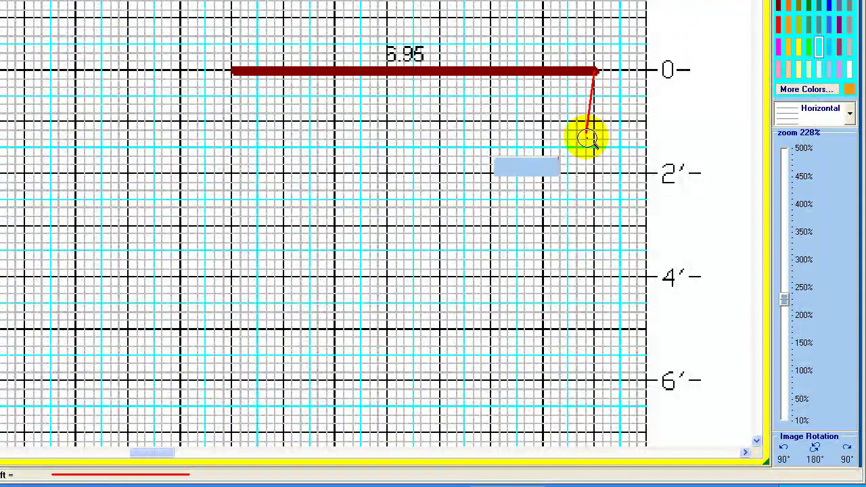
Complete the counter top rectangle with No Edge sides about 2 ft deep and 7 ft long, and add its area
right_click(596, 163)
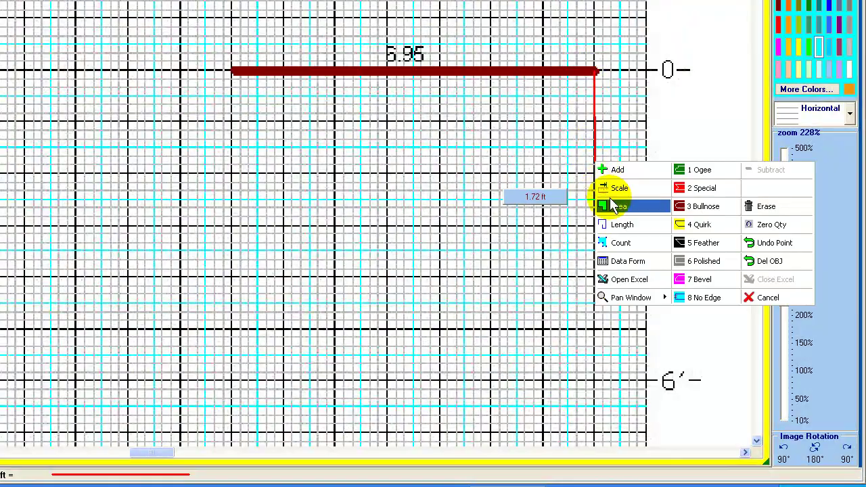
left_click(691, 298)
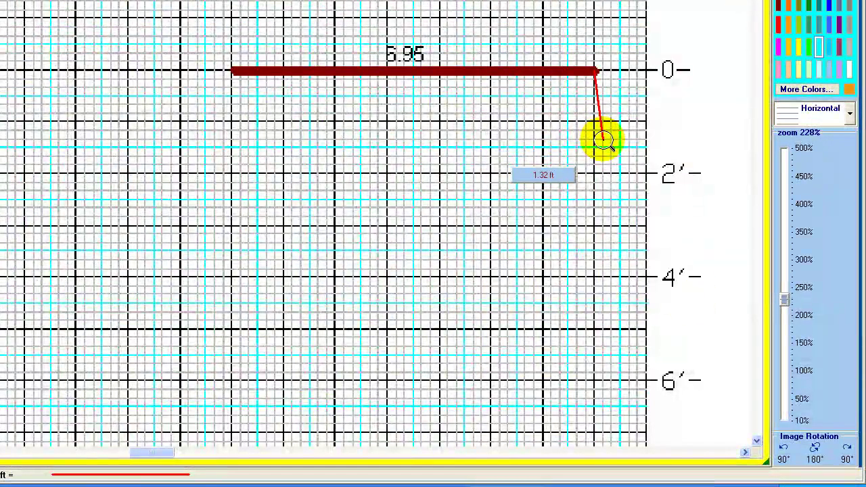
left_click(595, 174)
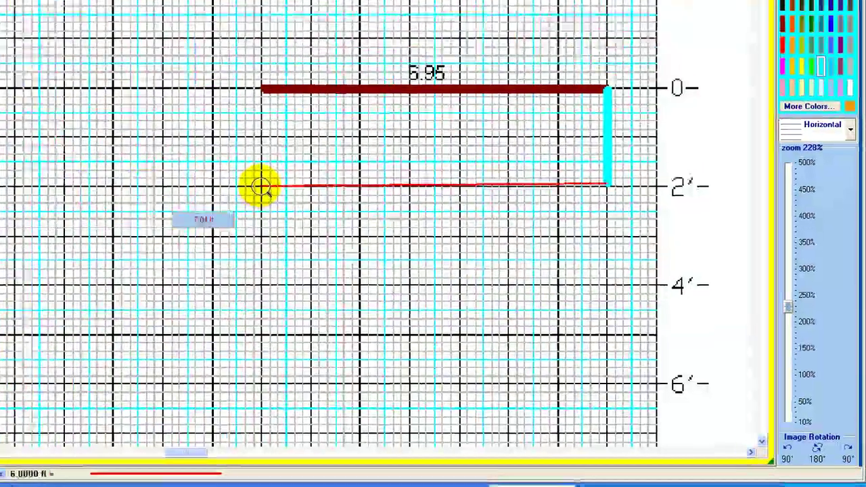
left_click(228, 175)
right_click(442, 266)
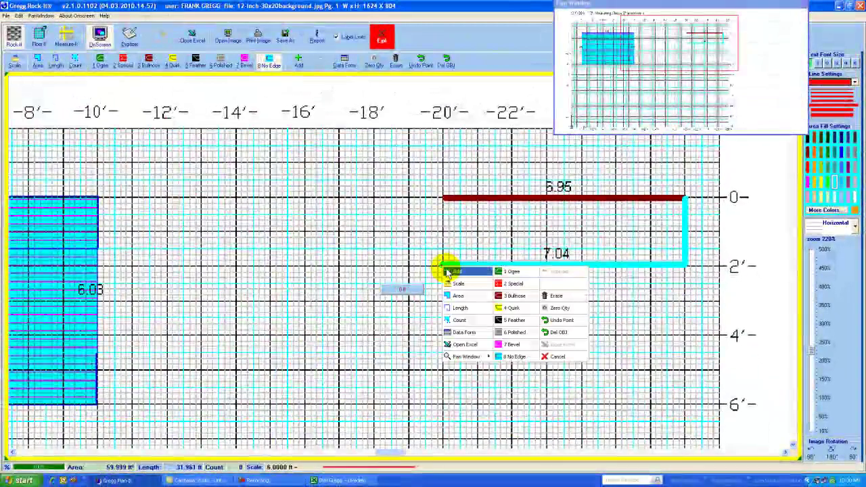
left_click(447, 270)
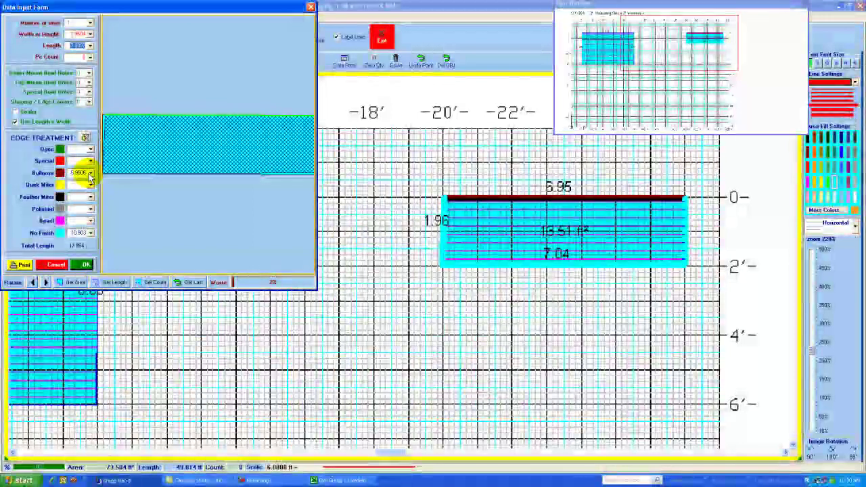
Send the counter top's dimensions and edge lengths to the takeoff sheet and assign it the material Counter Tops
left_click(86, 264)
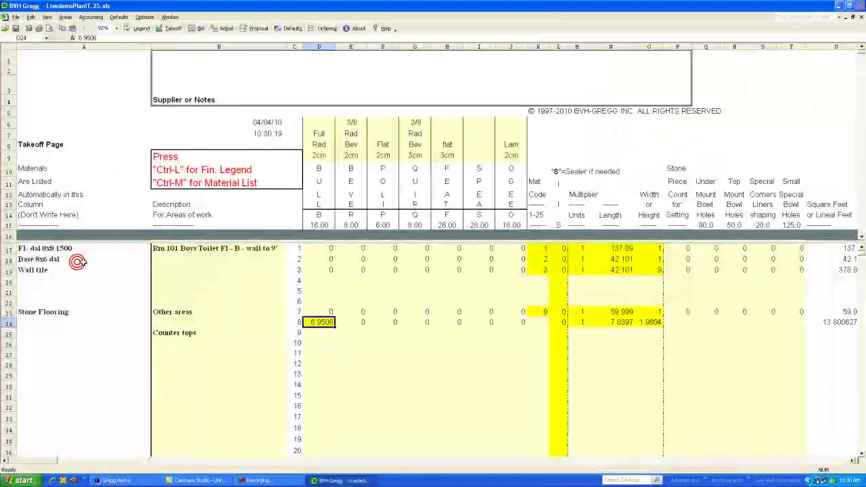
left_click(398, 189)
left_click(384, 312)
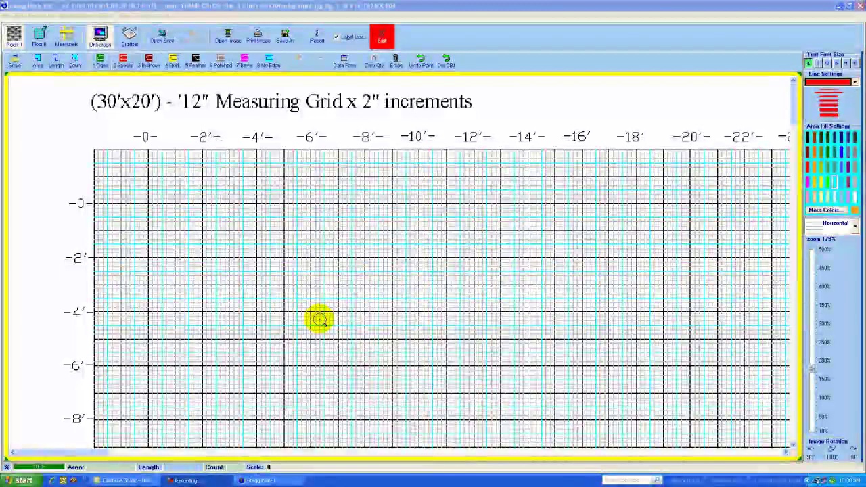
Switch the takeoff mode to Digitizer and activate area measurement
left_click(128, 36)
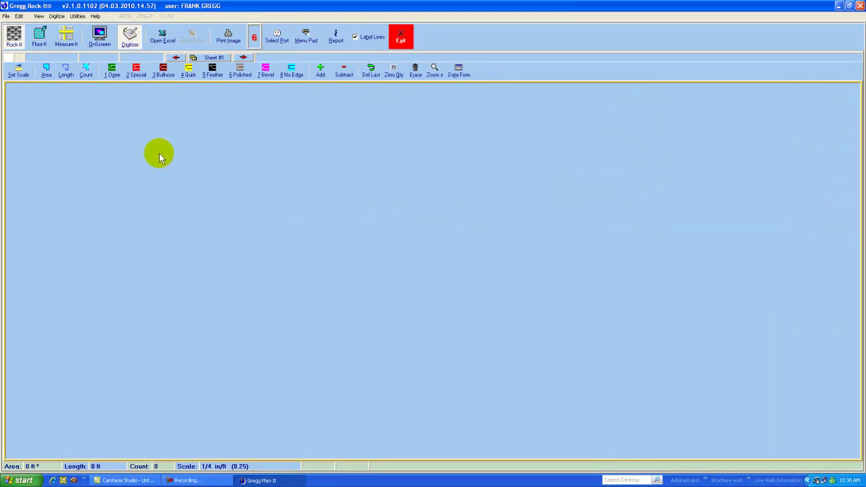
key("a")
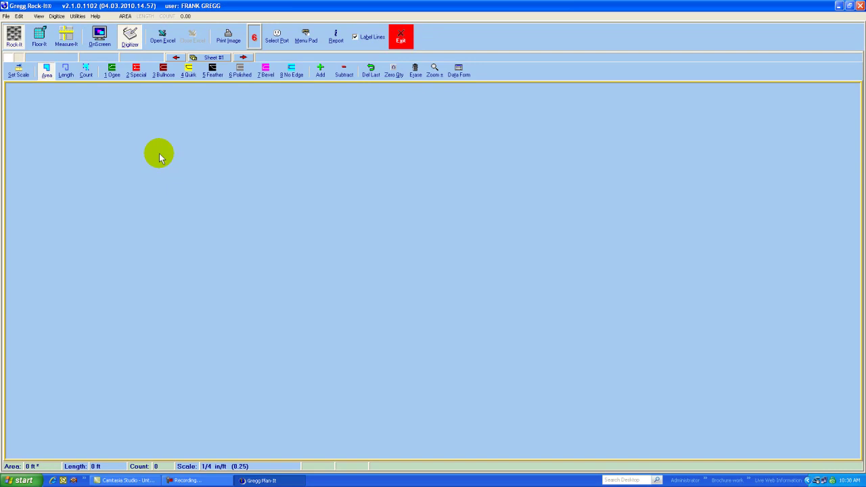